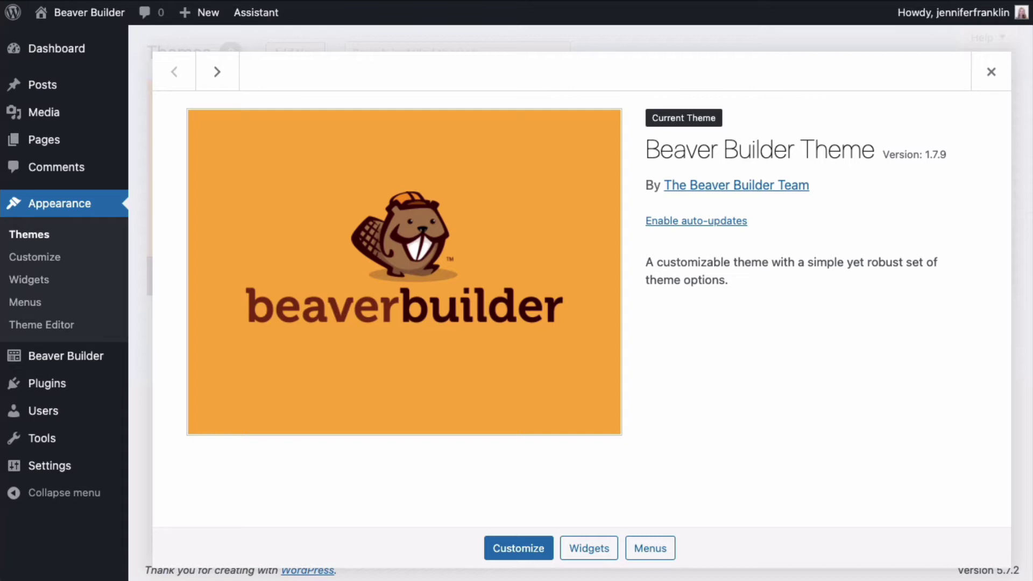
# - Close the theme details and view the child theme's functions.php in Theme Files
pyautogui.press('Escape')
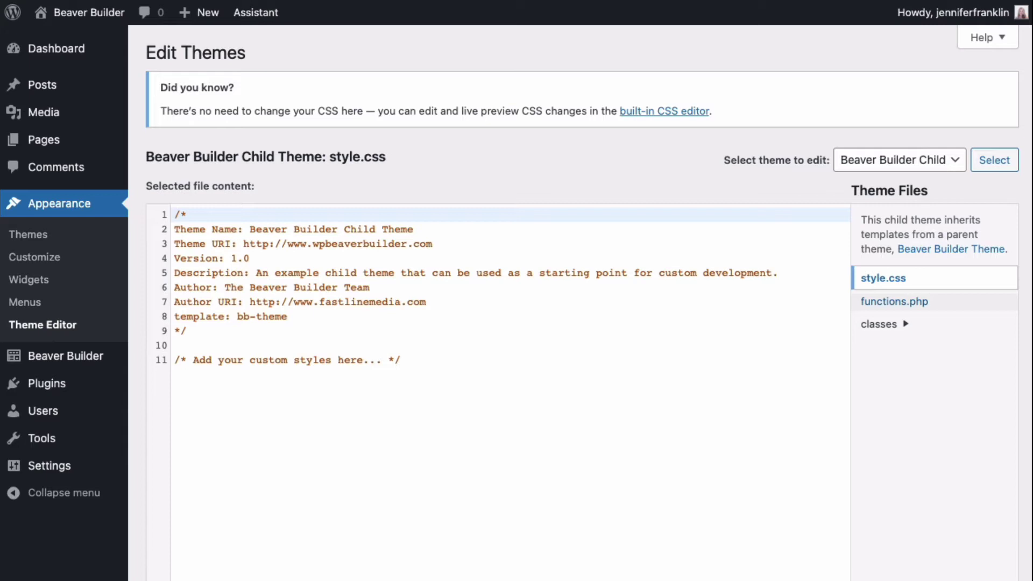
pyautogui.click(894, 300)
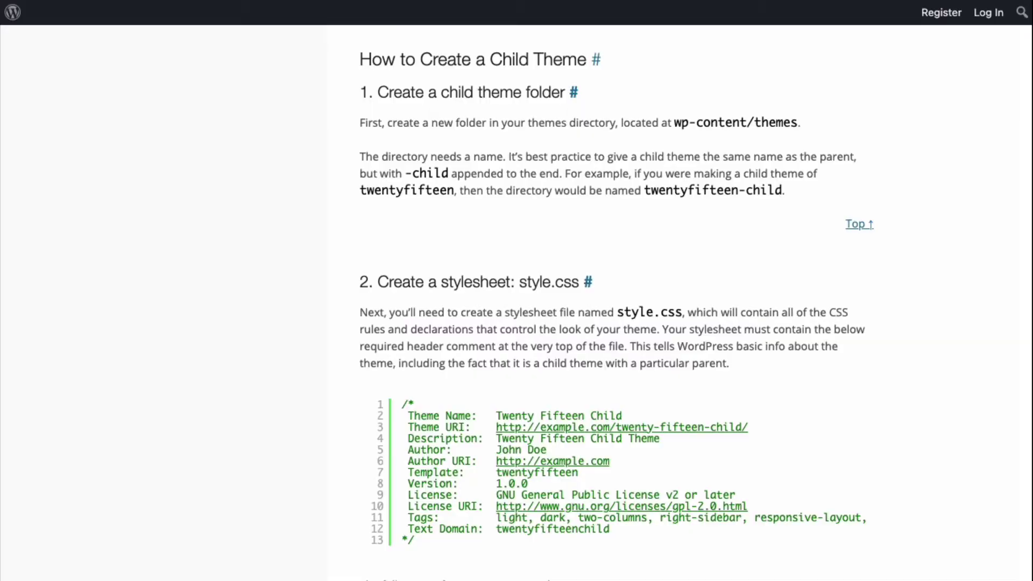
# - Scroll the child-theme guide from the style.css header comment to the enqueue stylesheet examples
pyautogui.scroll(-5, 613, 302)
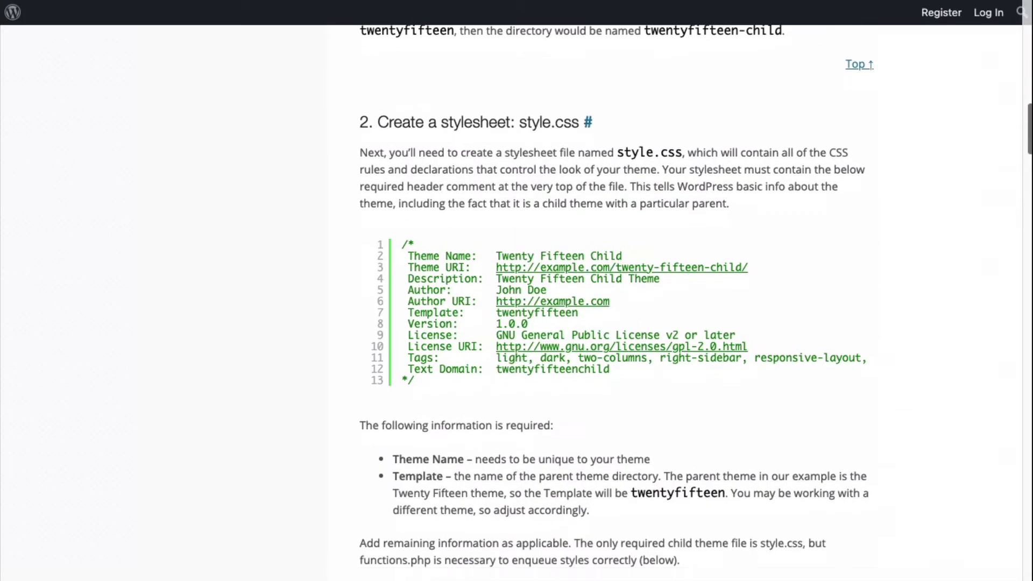
pyautogui.scroll(-7, 614, 301)
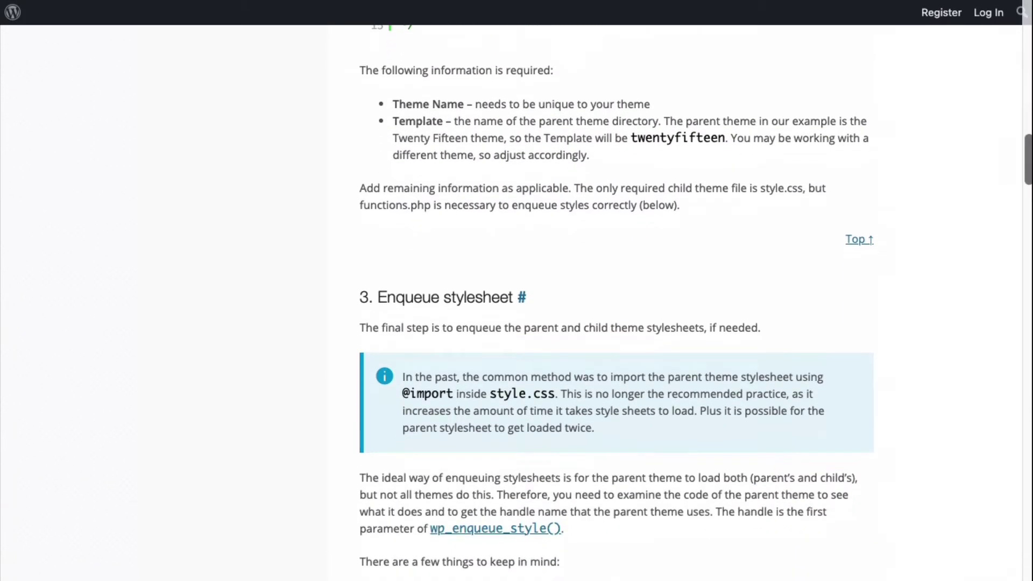
pyautogui.scroll(-9, 613, 302)
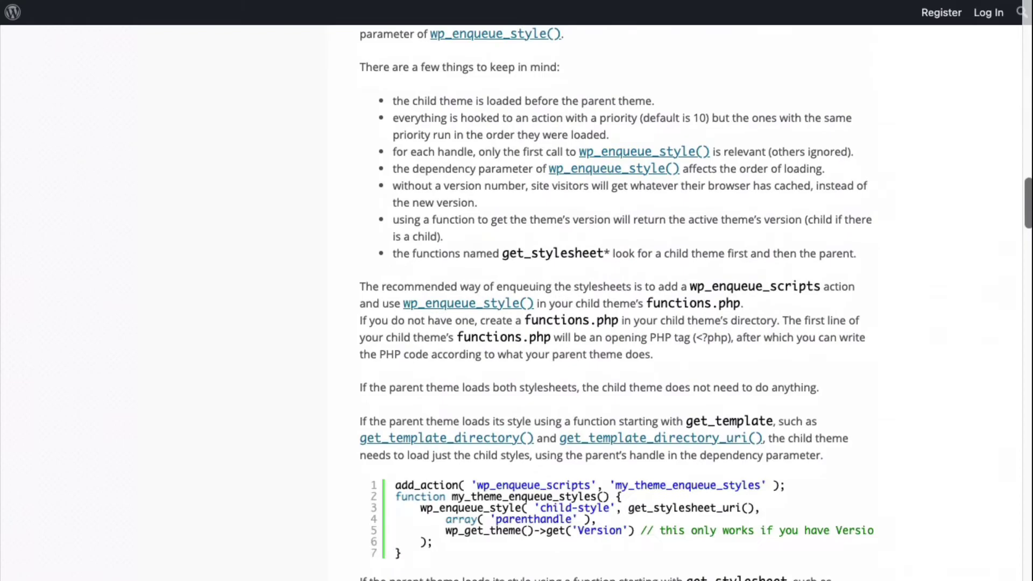
pyautogui.scroll(-3, 613, 301)
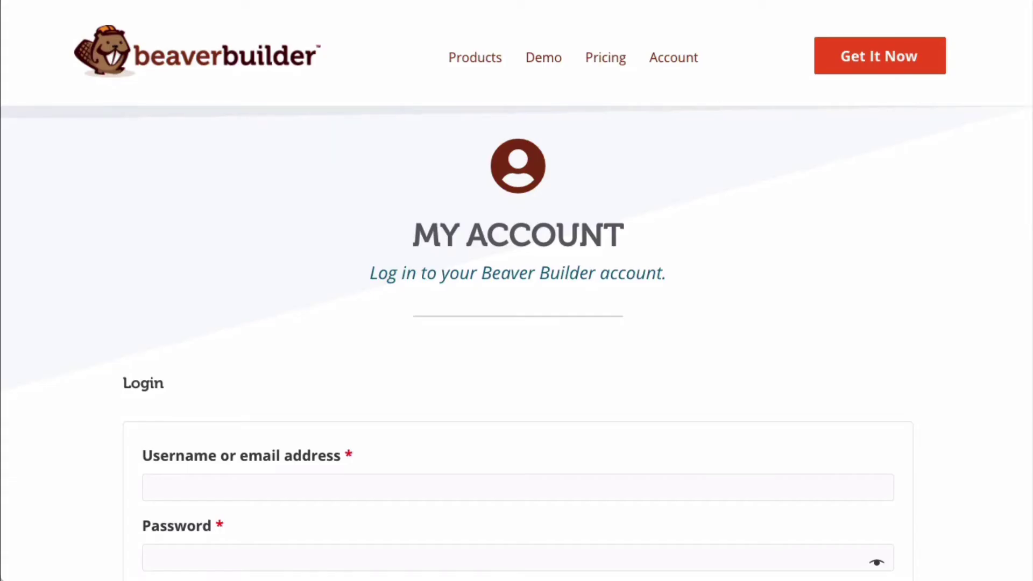
# - Scroll down to see the rest of the Beaver Builder My Account login form
pyautogui.scroll(-2, 516, 291)
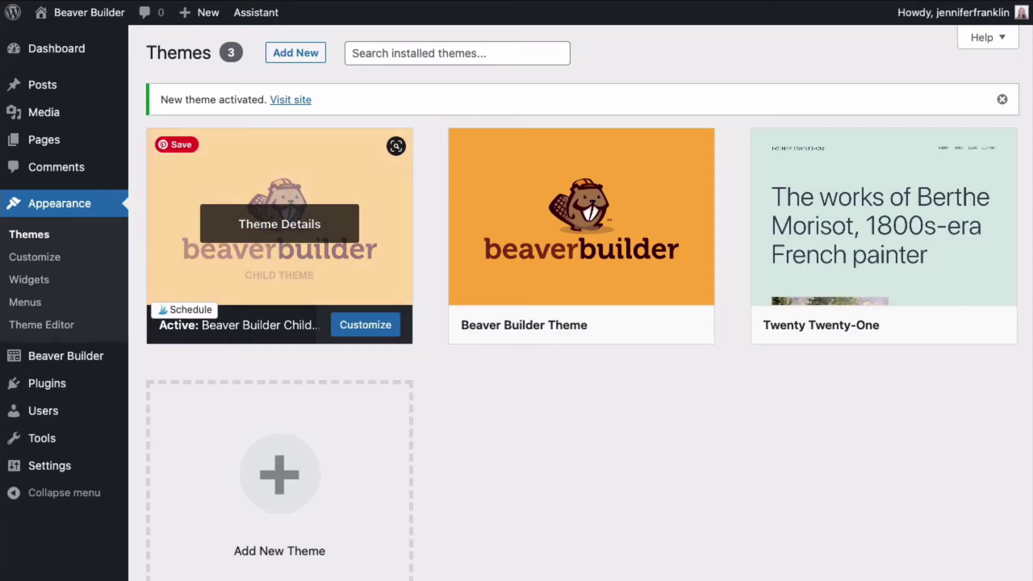
# - Open Theme Details on the active Beaver Builder Child Theme card
pyautogui.click(279, 224)
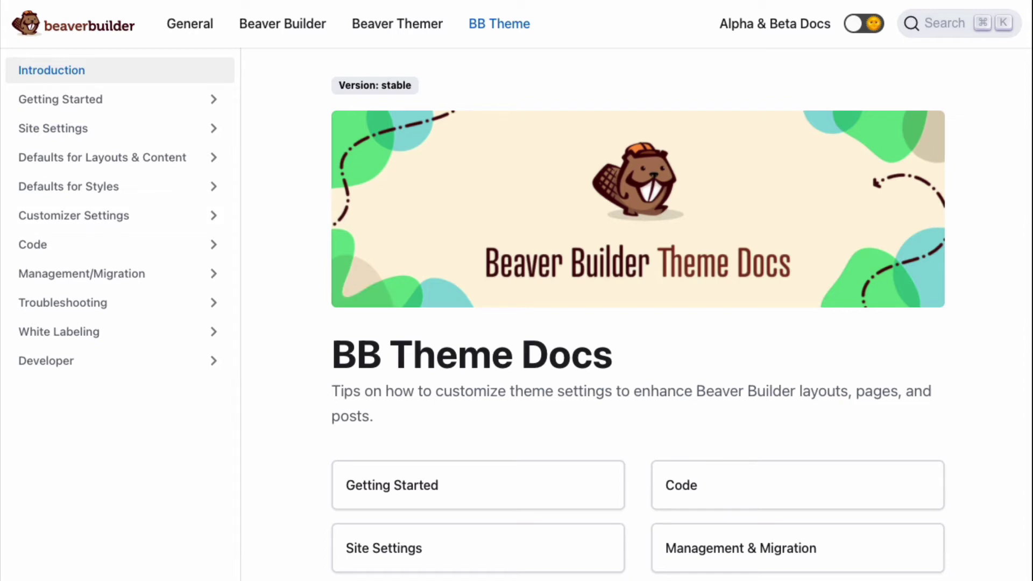
# - Scroll through the BB Theme Docs and account pages toward the downloads list
pyautogui.scroll(-5, 638, 313)
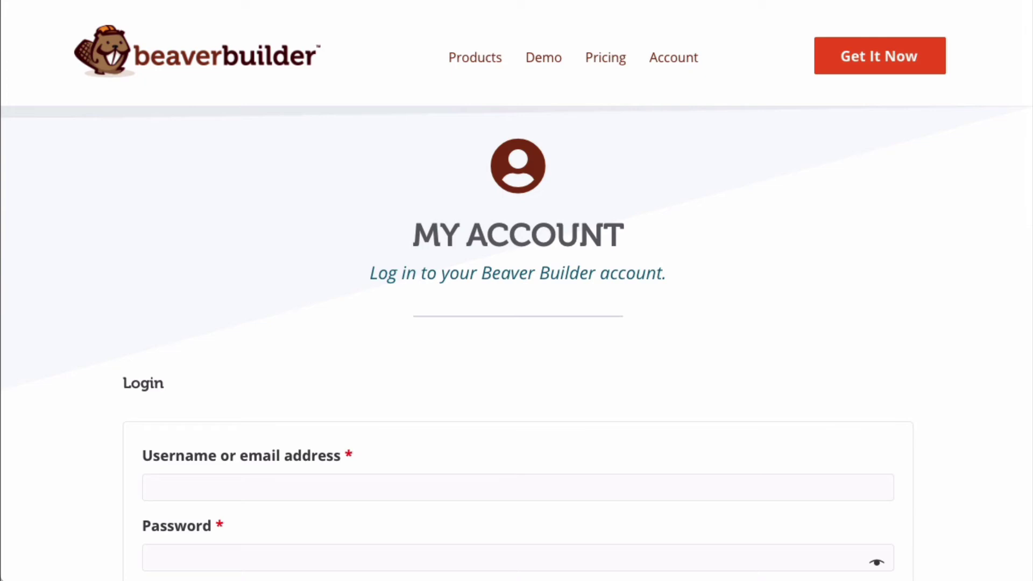
pyautogui.scroll(-2, 517, 290)
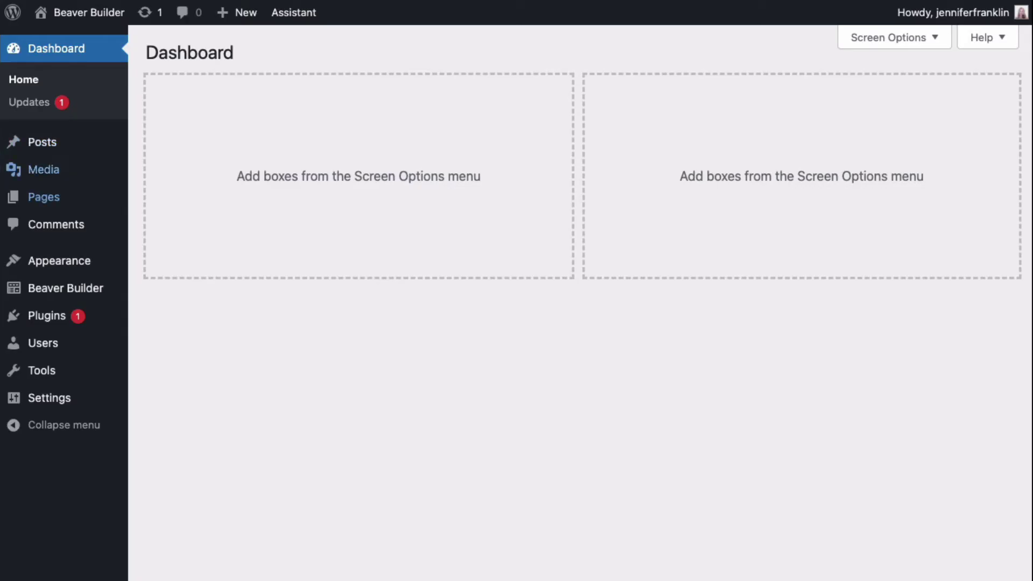
# - Go to Appearance > Themes on the way to adding a new theme
pyautogui.moveTo(60, 260)
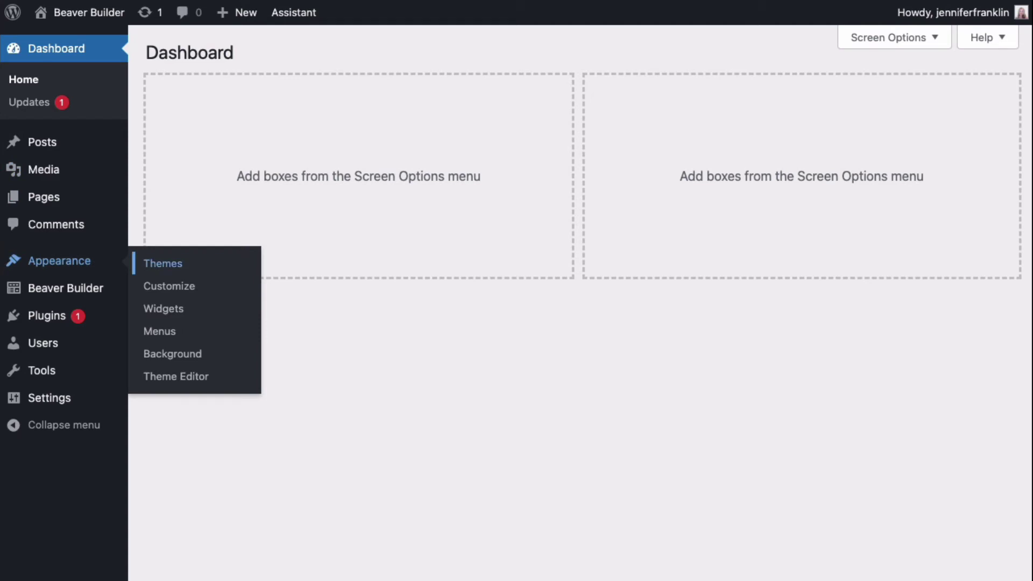
pyautogui.click(162, 263)
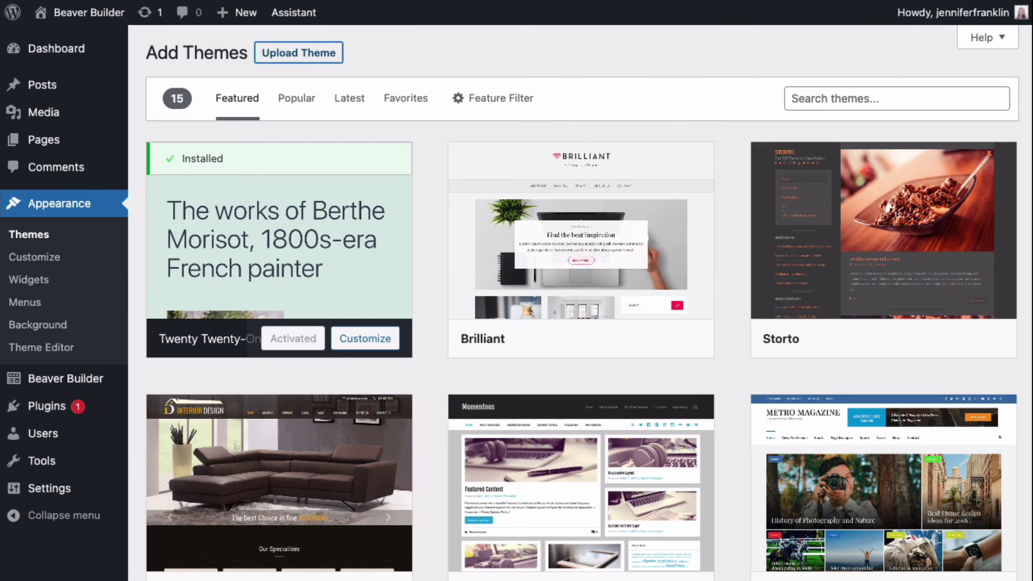
# - Upload and install bb-theme.zip as the parent theme, then return to the Themes page
pyautogui.press('Return')
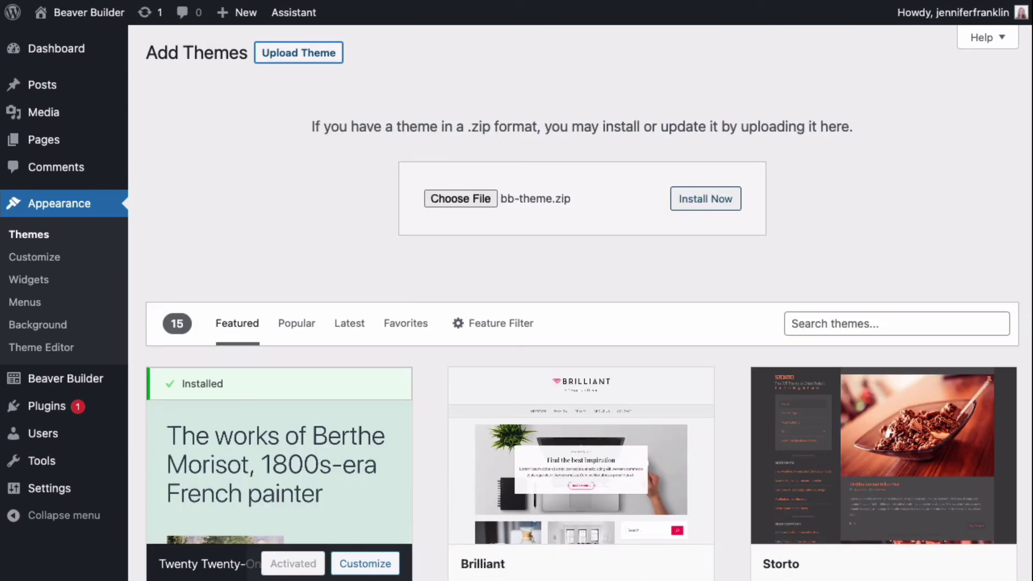
pyautogui.press('Tab')
pyautogui.press('Tab')
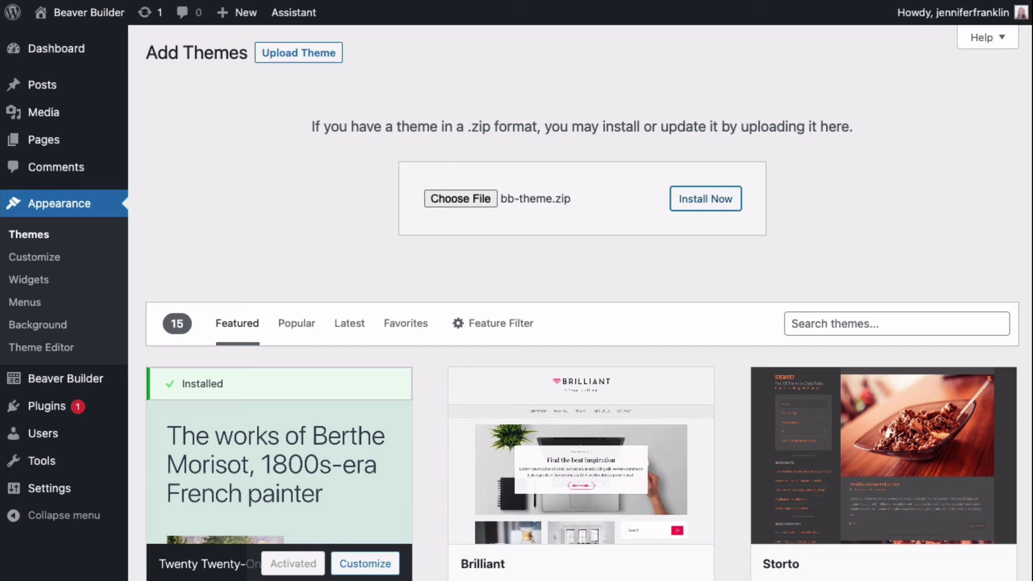
pyautogui.press('Return')
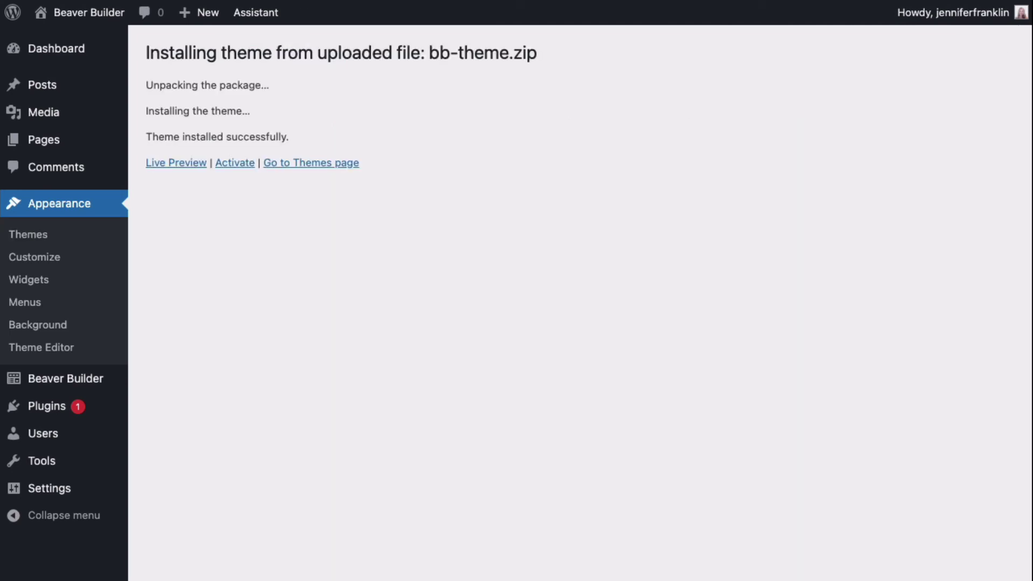
pyautogui.press('Tab')
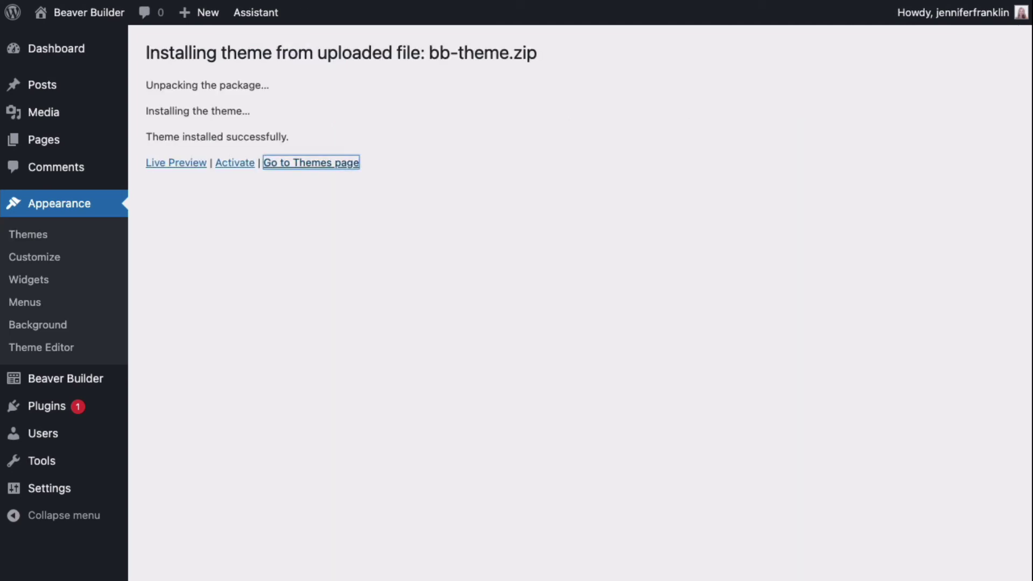
pyautogui.press('Return')
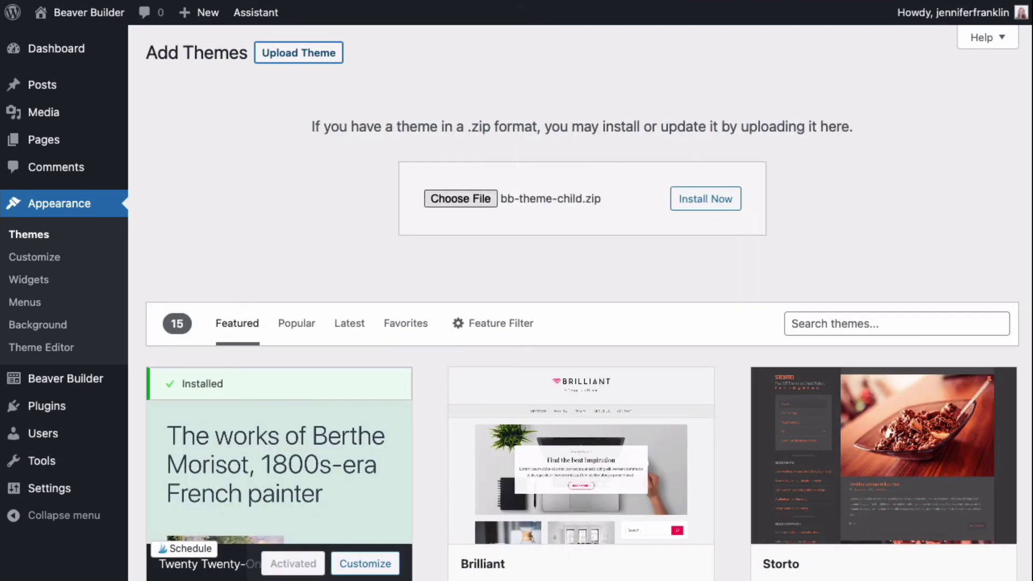
# - Install bb-theme-child.zip against parent Beaver Builder Theme 1.7.9 and activate it
pyautogui.press('Tab')
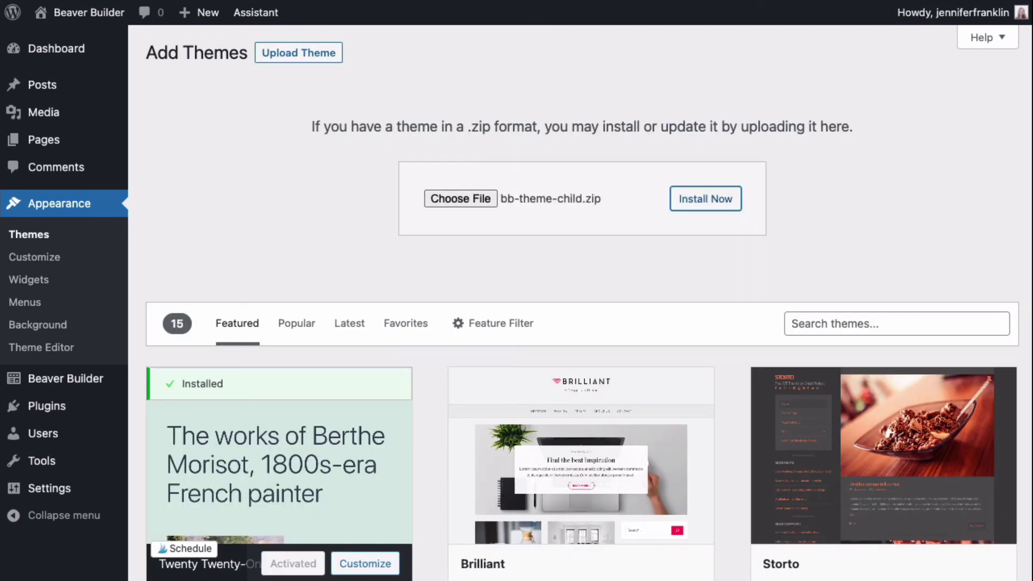
pyautogui.press('Return')
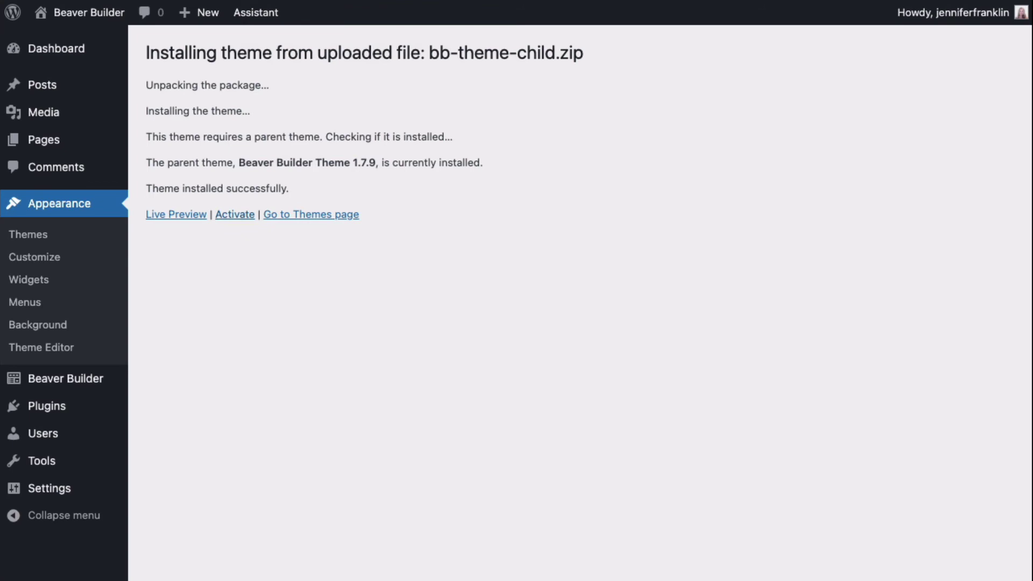
pyautogui.press('Tab')
pyautogui.press('Return')
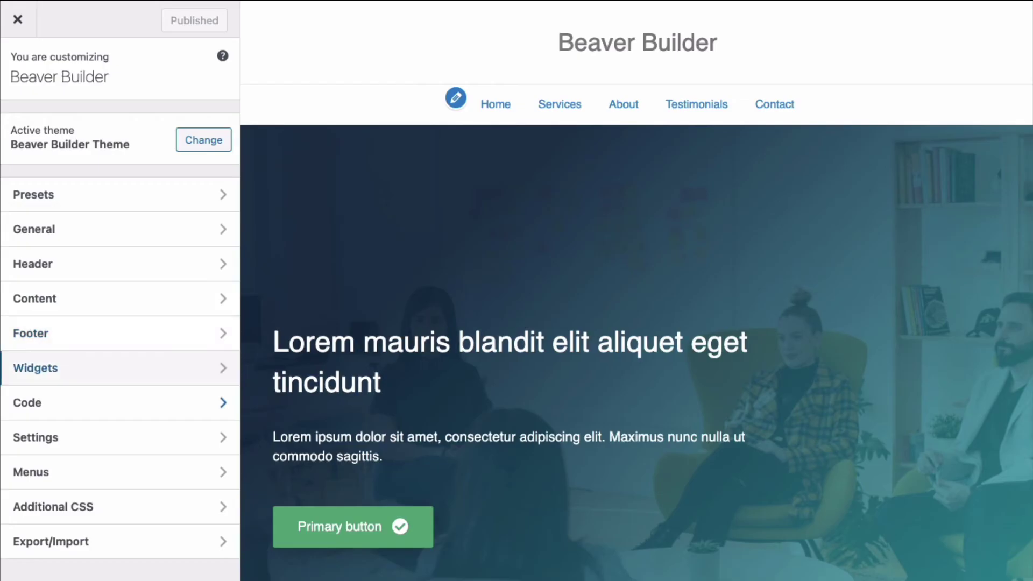
# - Install and activate the Customizer Export/Import 0.9.2 plugin
pyautogui.press('Tab')
pyautogui.press('Tab')
pyautogui.press('Tab')
pyautogui.press('Tab')
pyautogui.press('Tab')
pyautogui.press('Return')
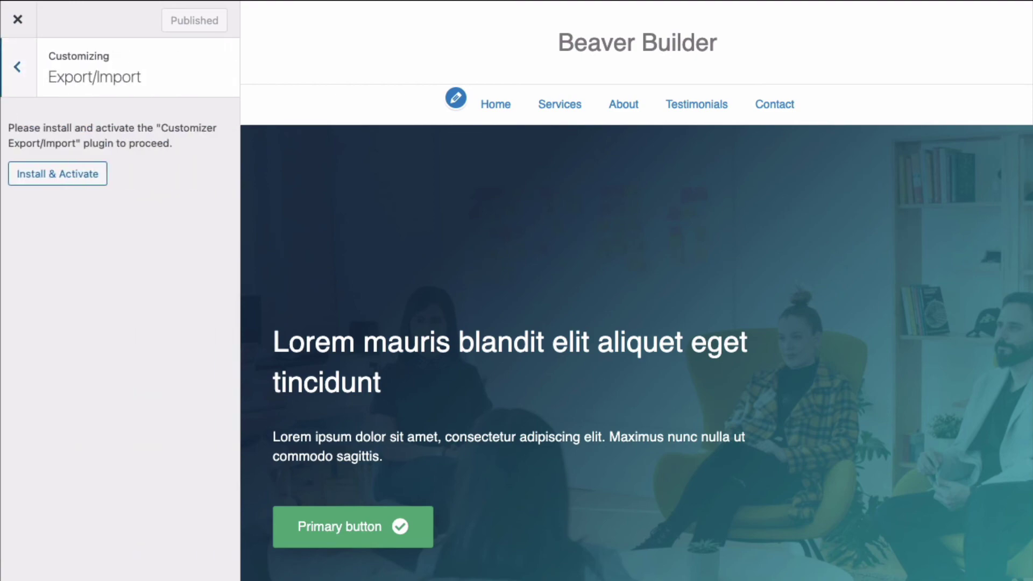
pyautogui.press('Tab')
pyautogui.press('Return')
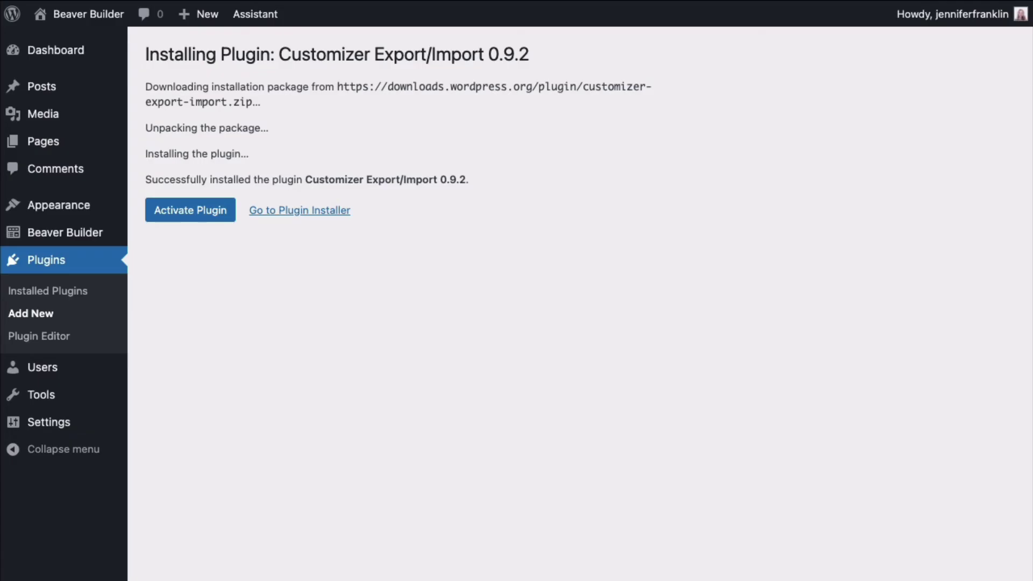
pyautogui.press('Tab')
pyautogui.press('Return')
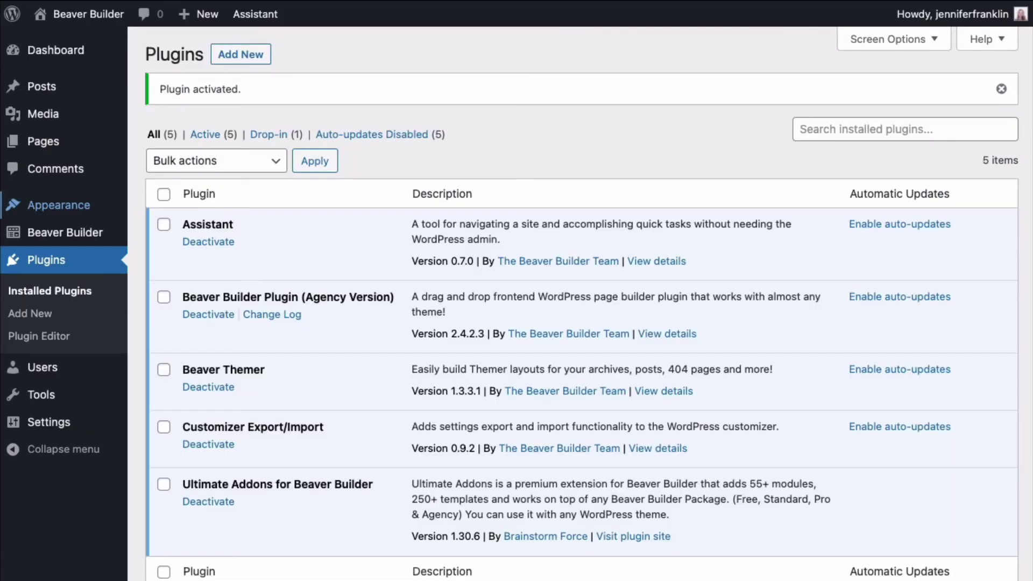
# - Open the Customizer's Export/Import section showing the export and import options
pyautogui.moveTo(60, 205)
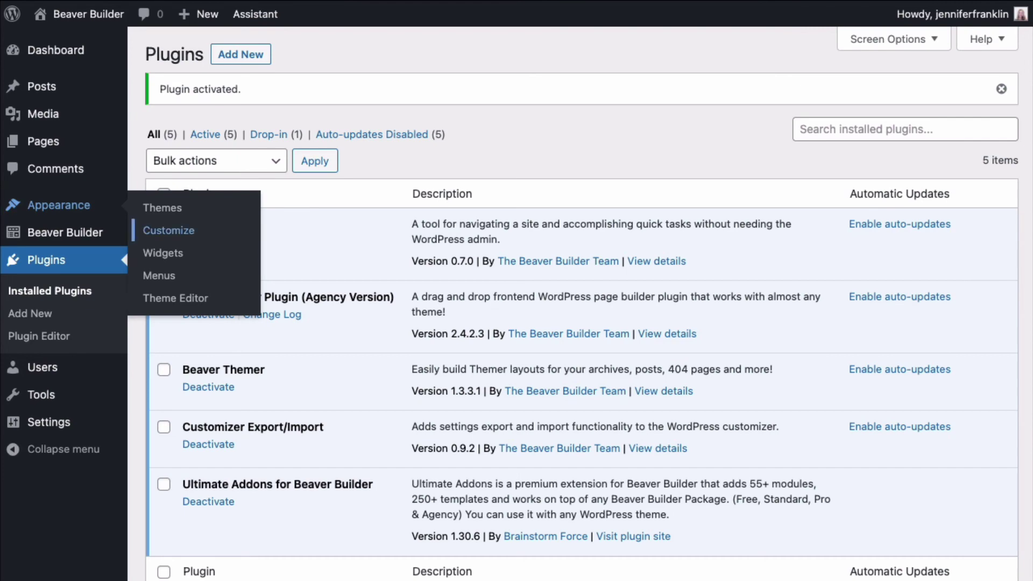
pyautogui.press('Return')
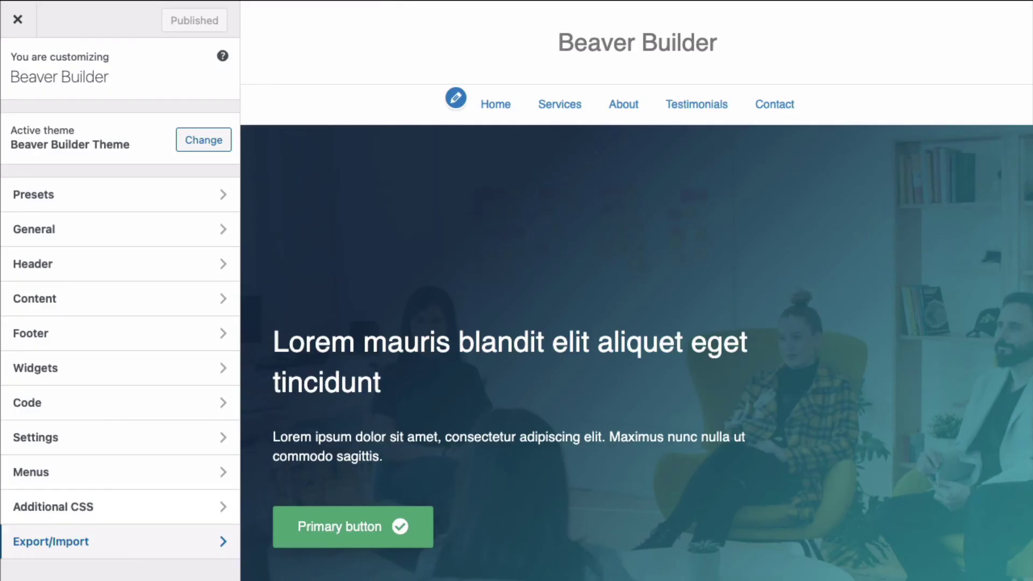
pyautogui.press('Return')
pyautogui.press('Tab')
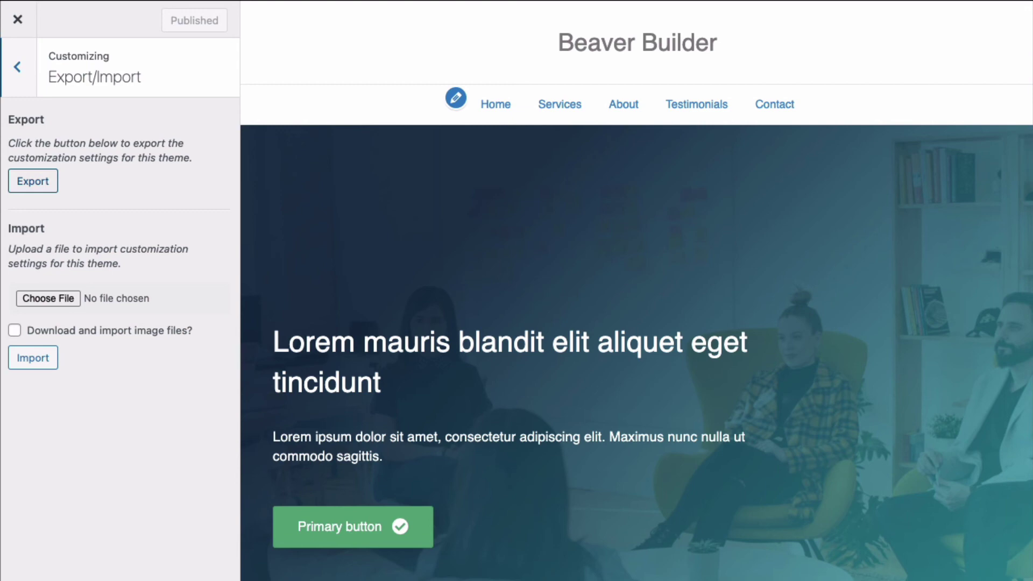